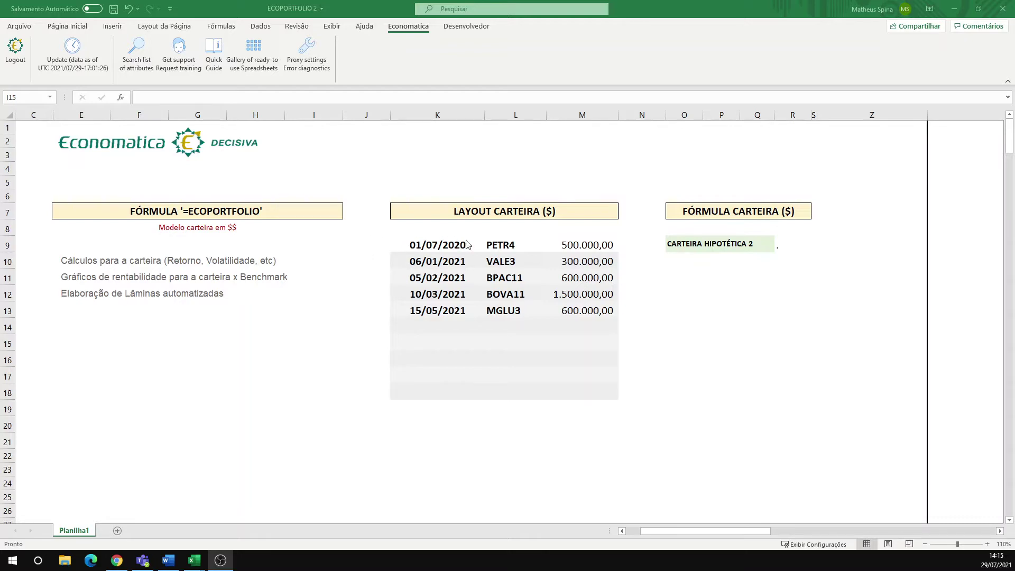
Review the portfolio layout table, checking the transaction dates, tickers and financial amounts for each purchase.
click(430, 243)
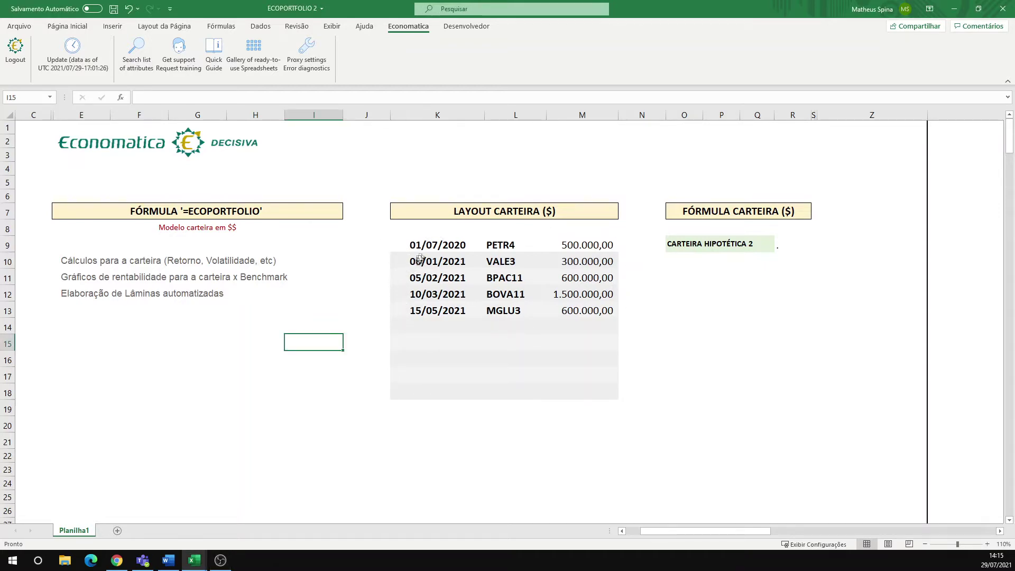
drag(432, 244, 428, 311)
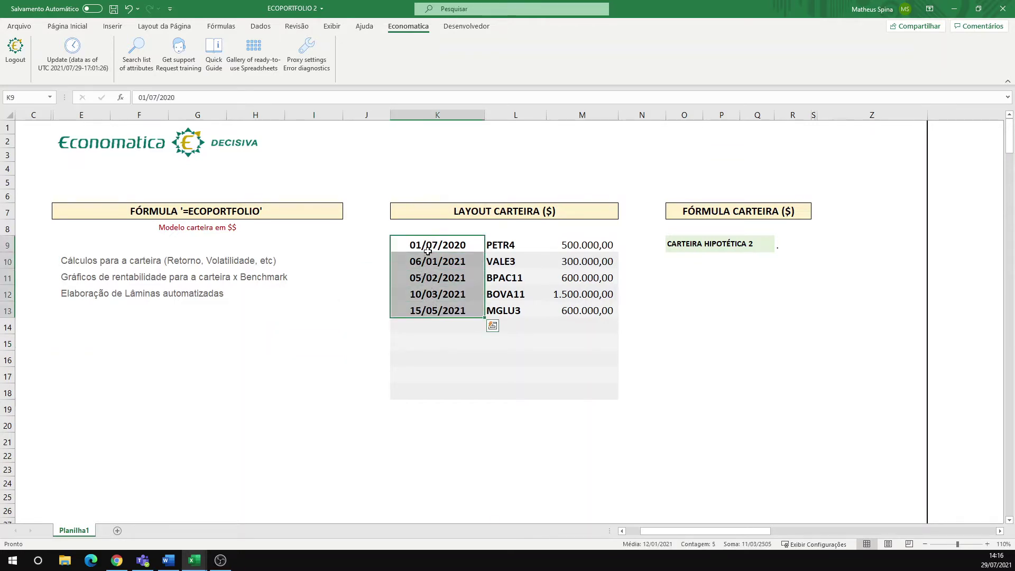
click(508, 245)
click(506, 260)
click(507, 277)
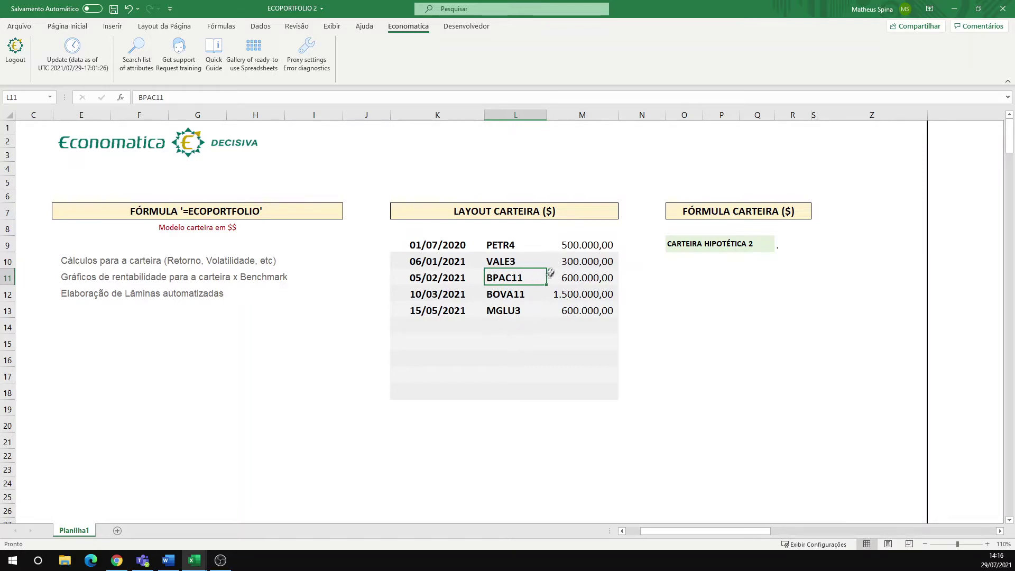
click(589, 246)
click(587, 263)
click(585, 276)
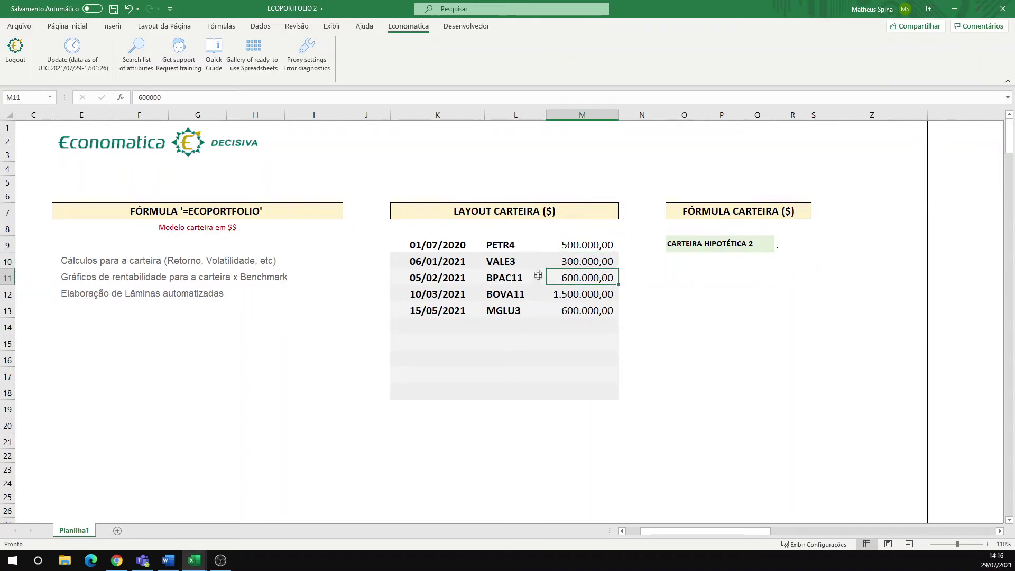
click(429, 249)
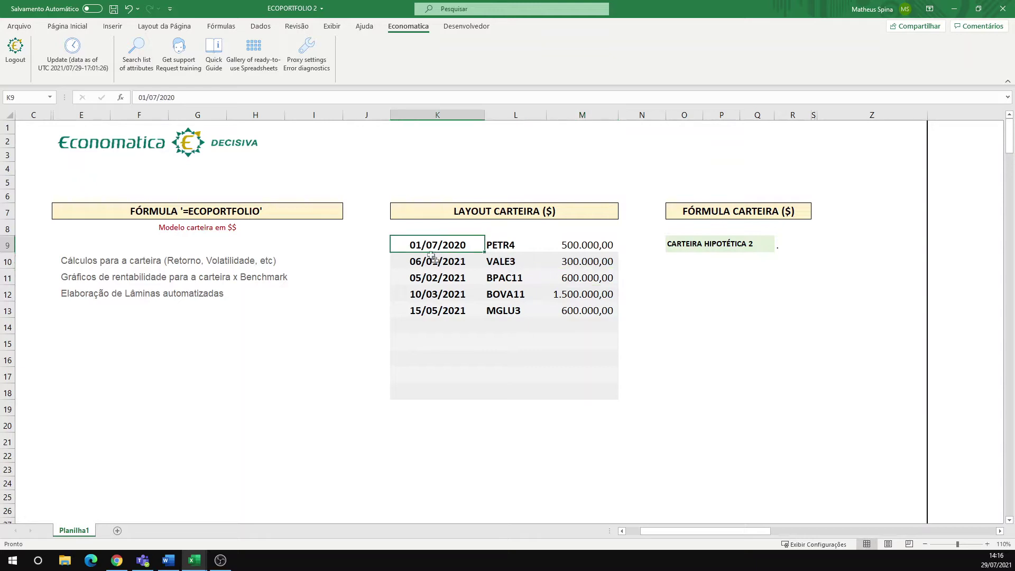
click(574, 249)
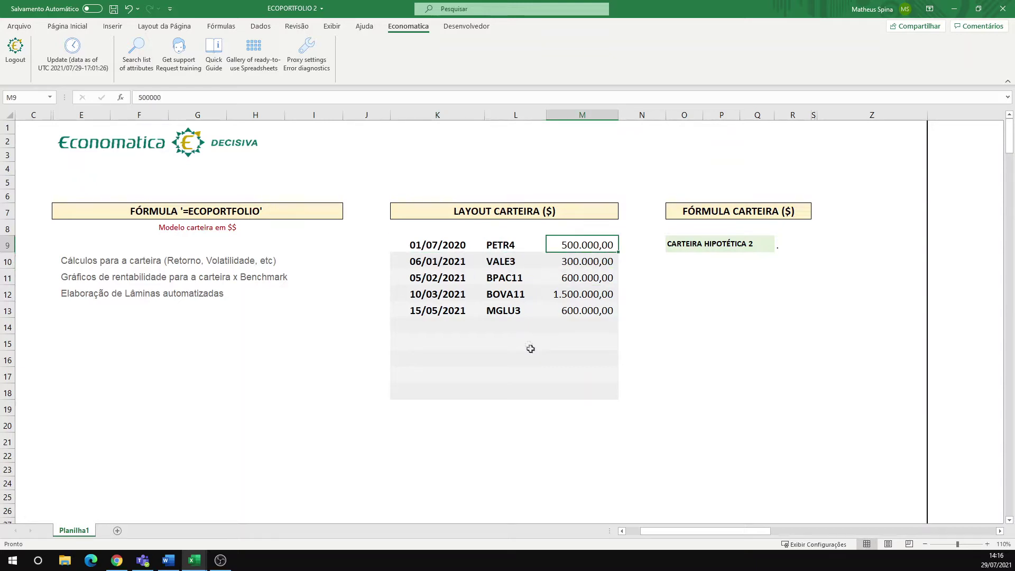
click(442, 264)
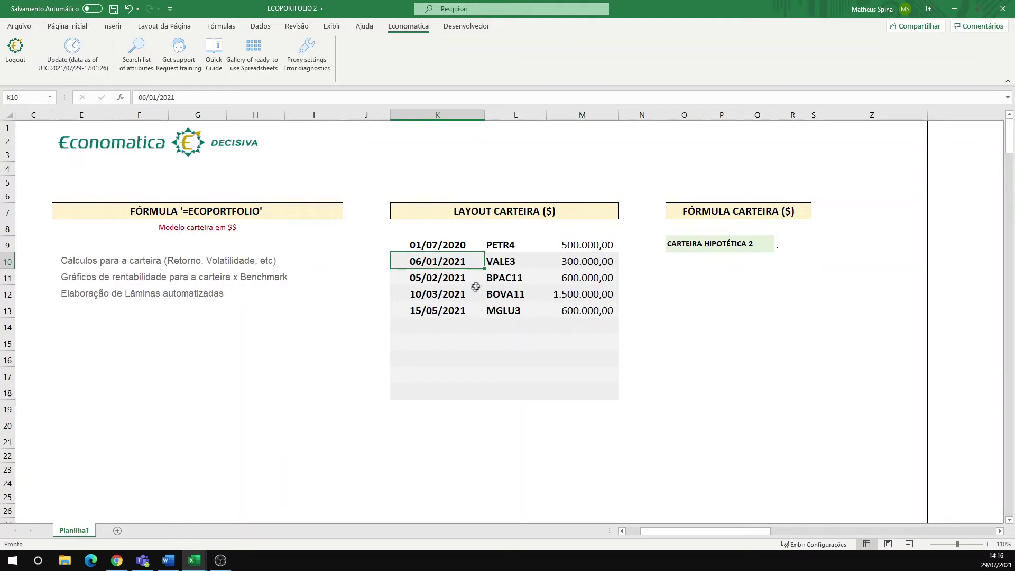
click(501, 268)
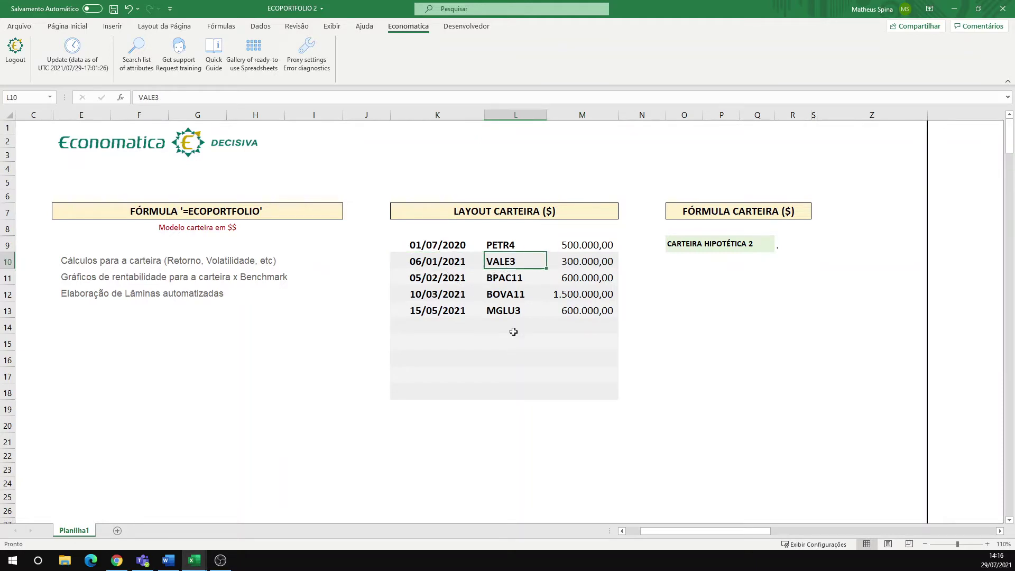
click(451, 280)
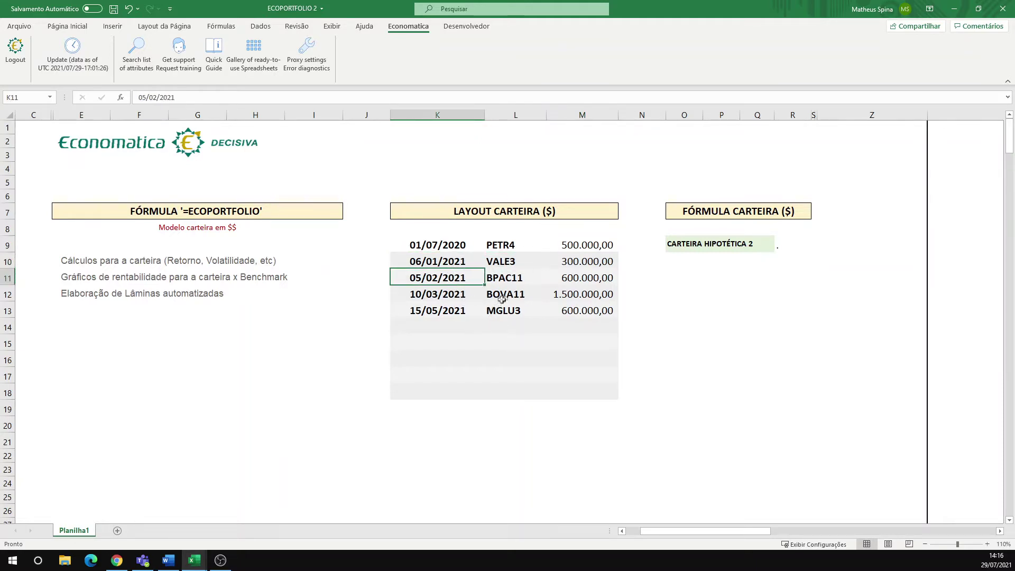
click(528, 284)
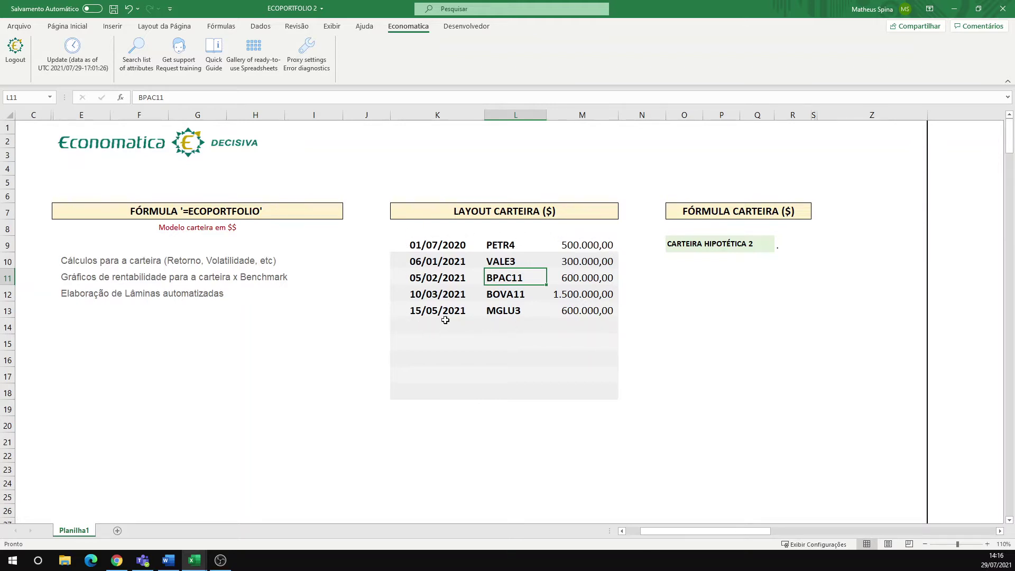
Add a partial sale of MGLU3 in row 14 of the portfolio layout, dated 16/05/2021 with amount -300000.
click(469, 329)
text(6)
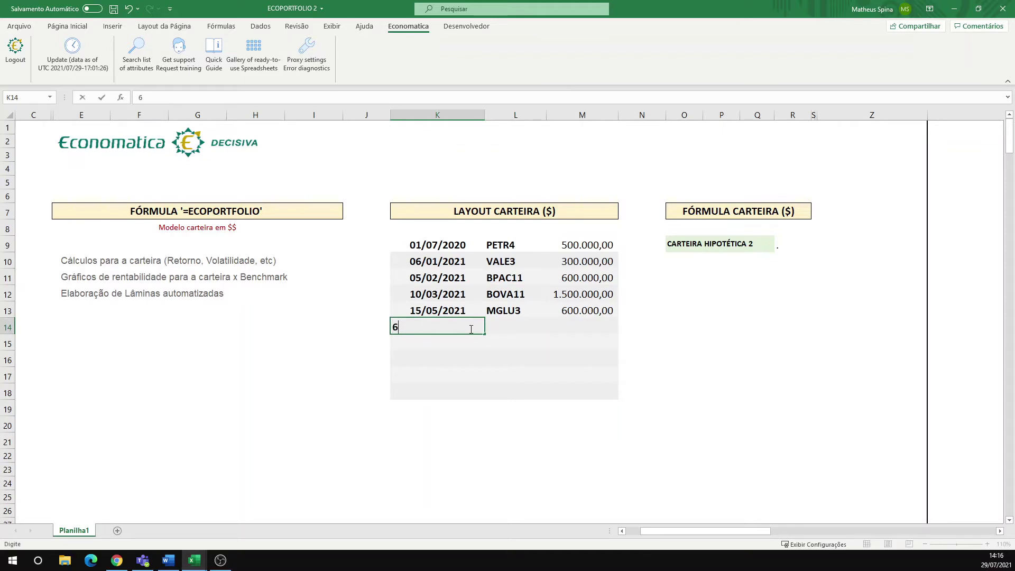
text(16/05/2021)
key(Return)
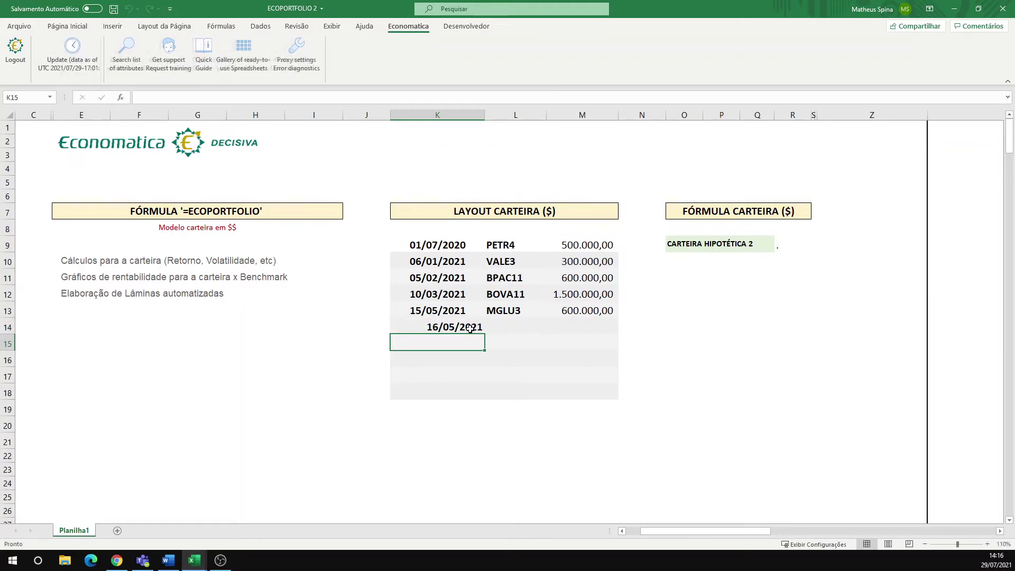
click(511, 327)
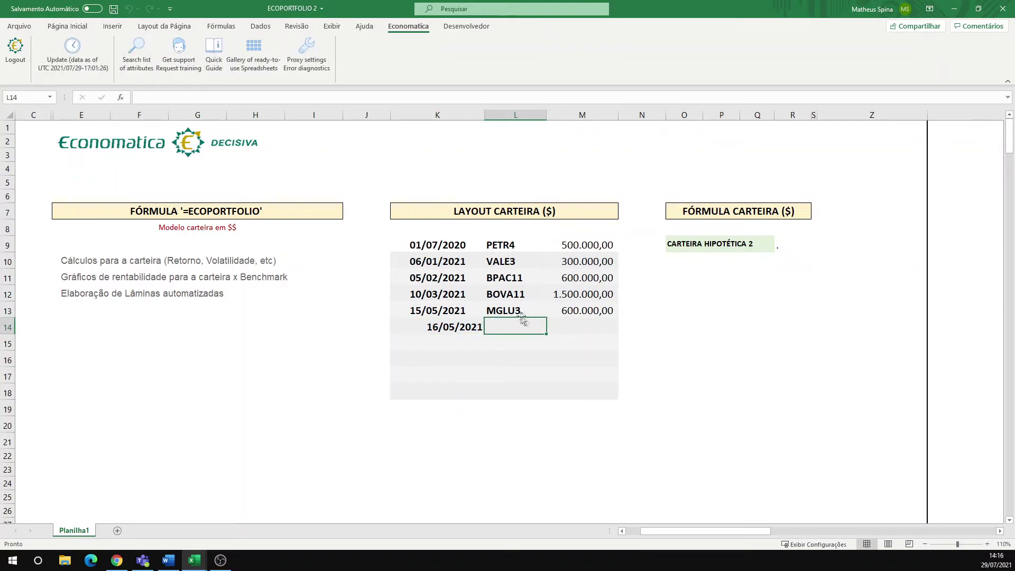
text(MGLU)
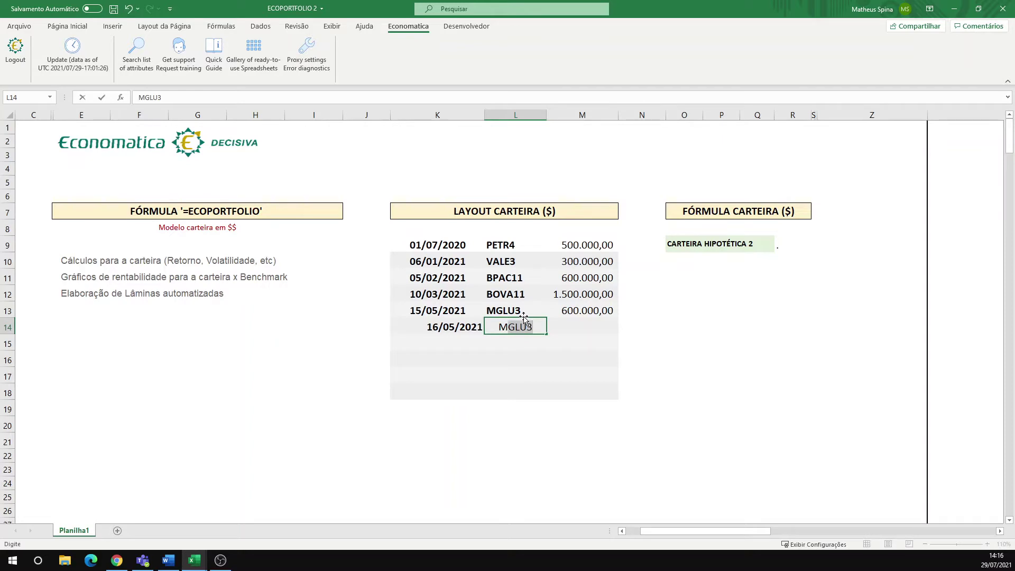
text(3)
key(Tab)
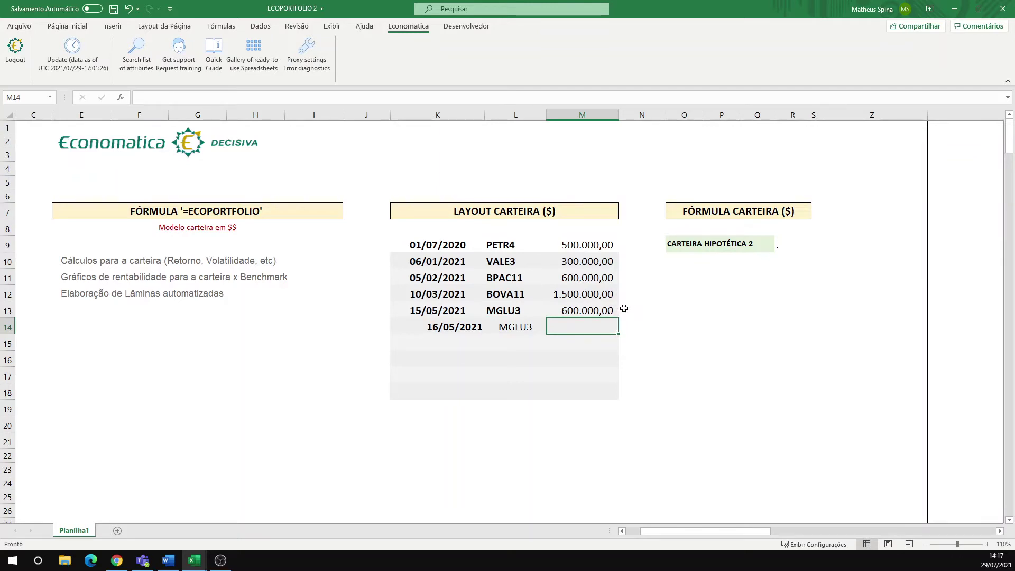
text(-300)
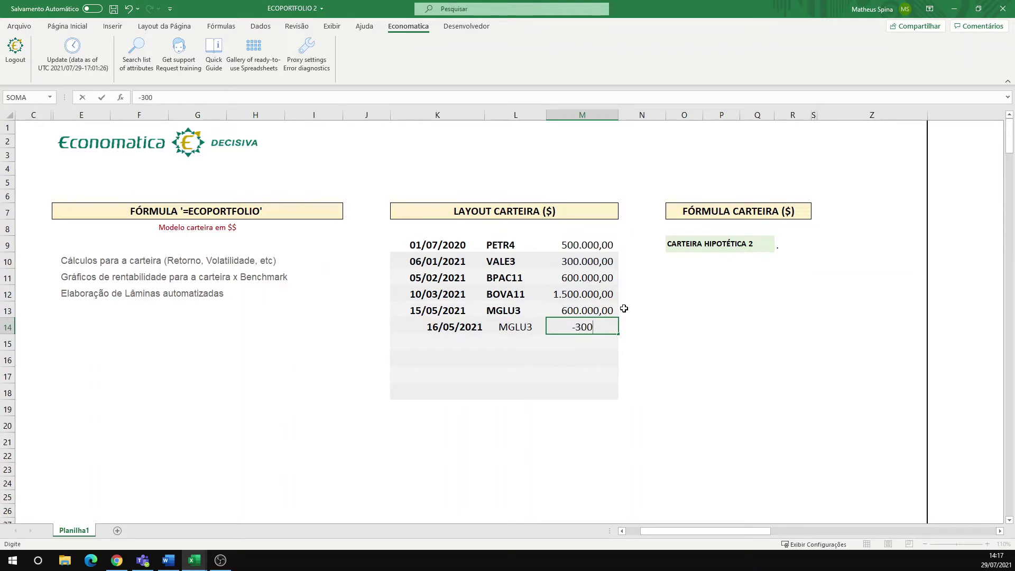
text(000)
key(Return)
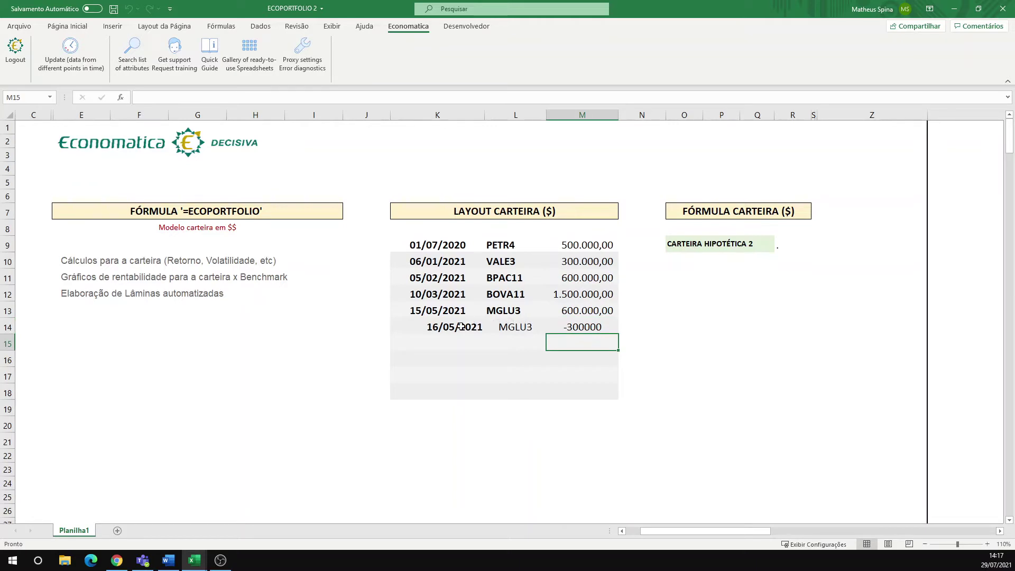
Add a full MGLU3 sale in row 15 of the portfolio layout, dated 18/05/2021 with SELL ALL as the amount.
click(441, 342)
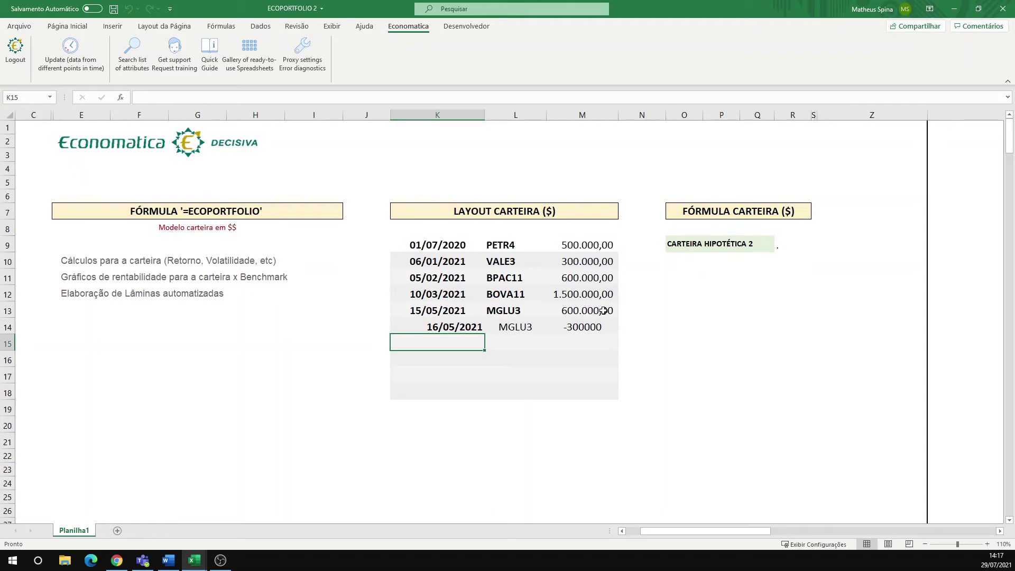
text(18/05/2021)
key(Return)
key(Up)
key(Right)
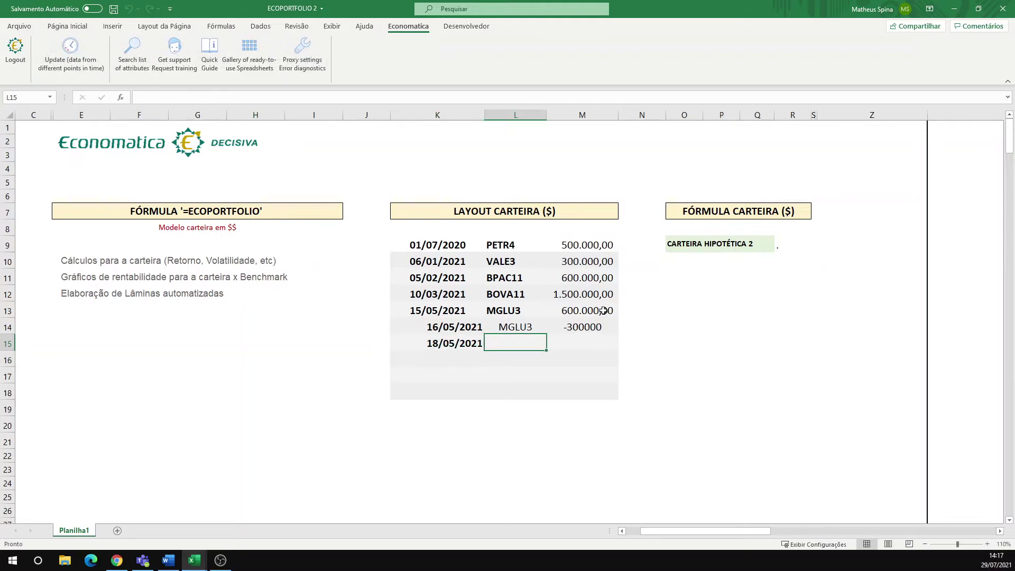
text(MGLU3)
key(Right)
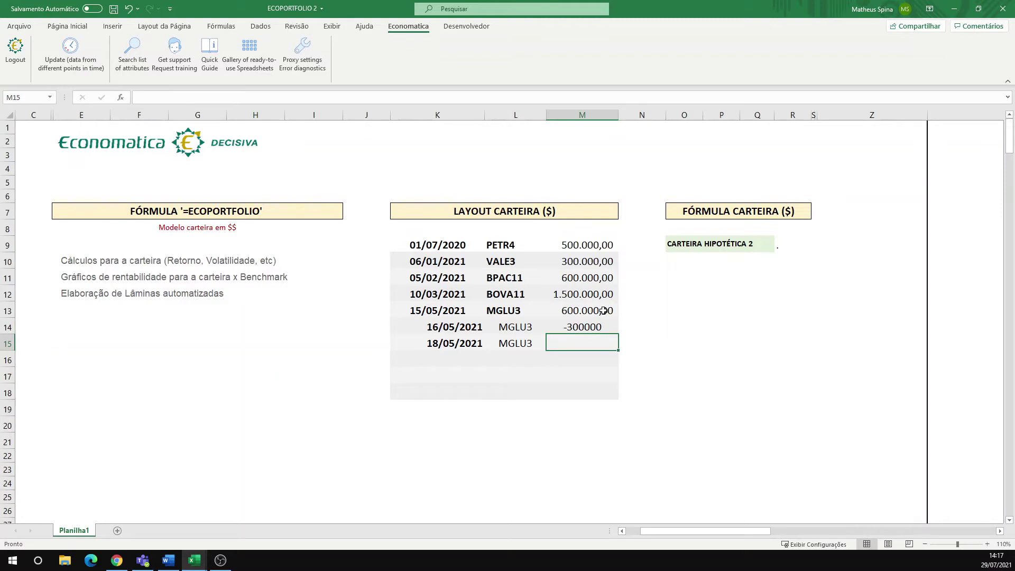
text(-)
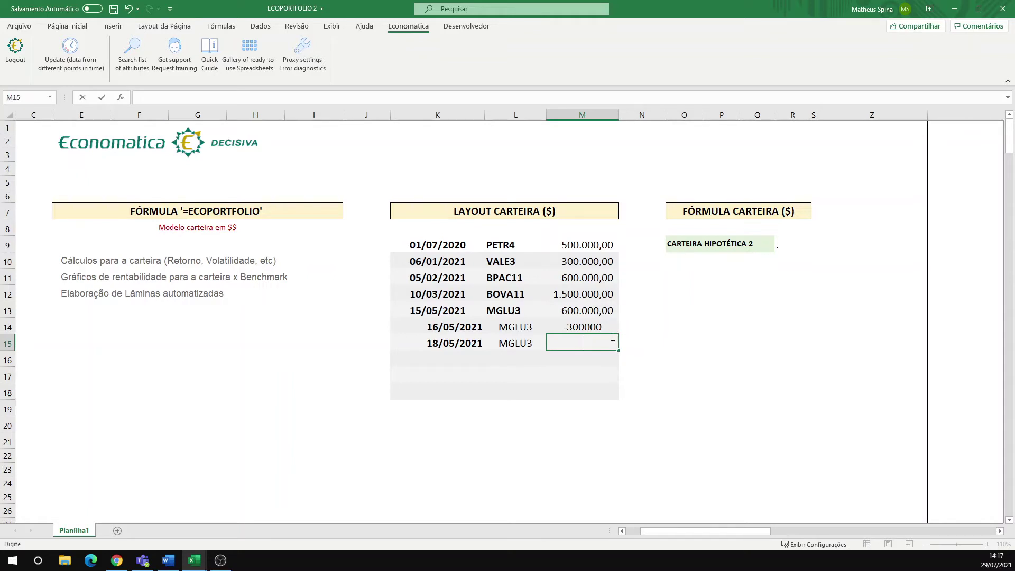
text(SELL ALL)
key(ctrl+Return)
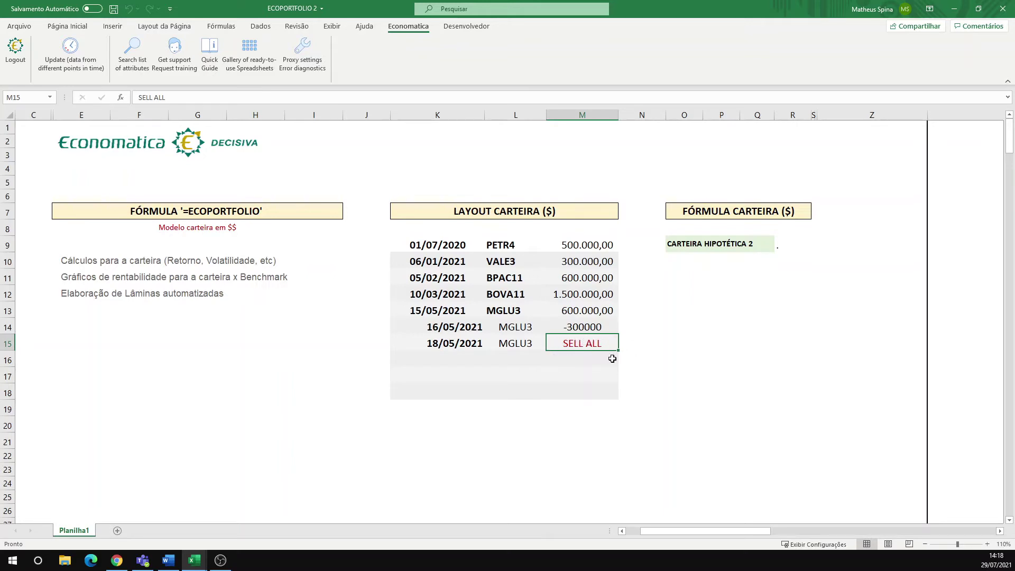
Set the Composition/Transactions range of the ECOPORTFOLIO formula in O9 to K9:M16, using the function arguments.
click(693, 332)
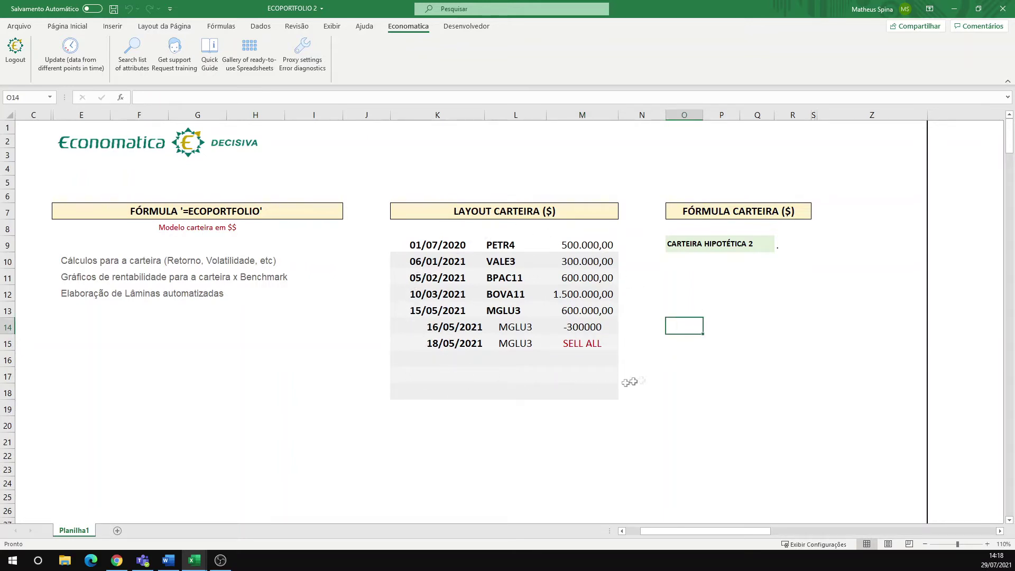
click(726, 247)
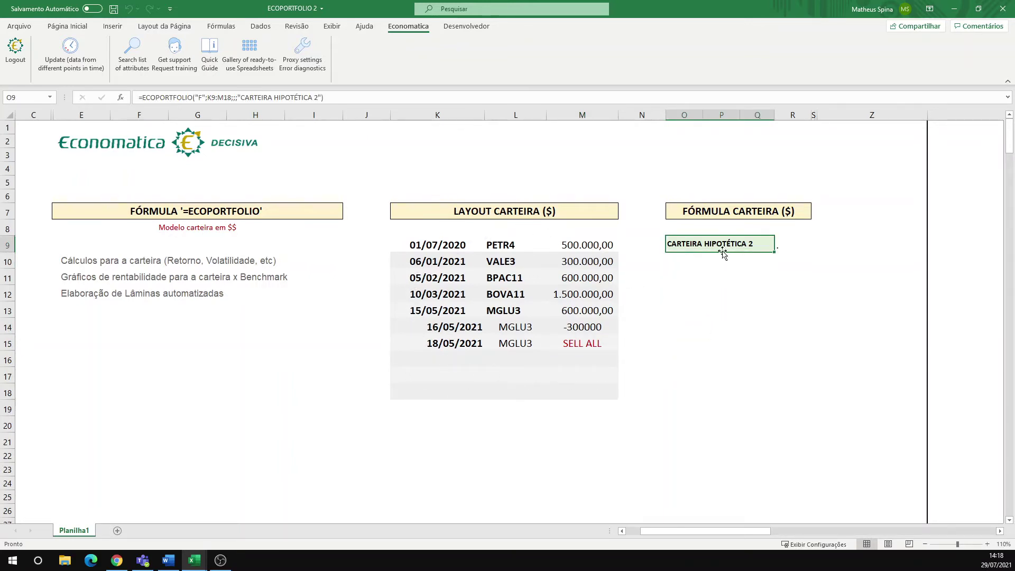
click(120, 99)
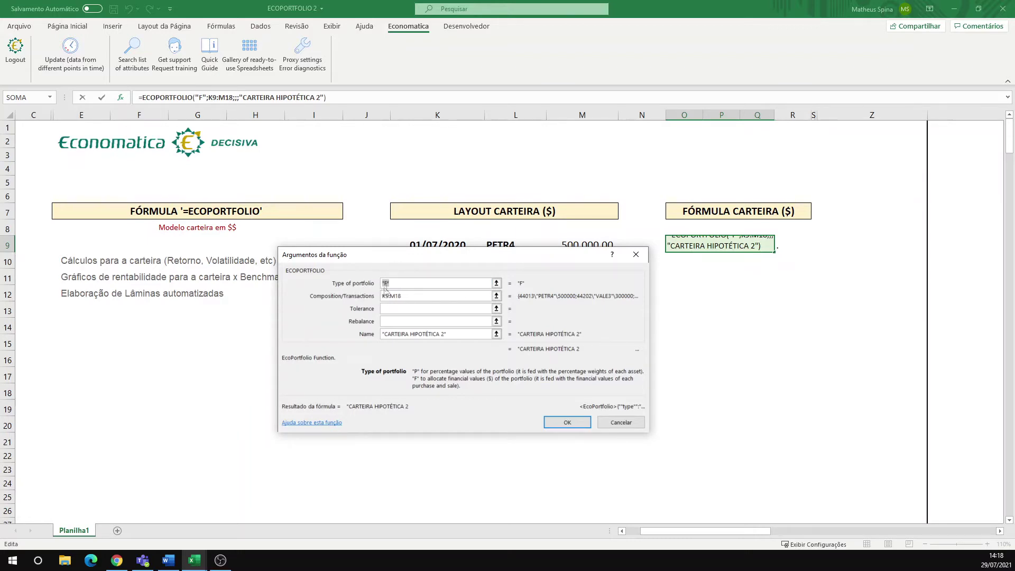
drag(405, 264, 147, 224)
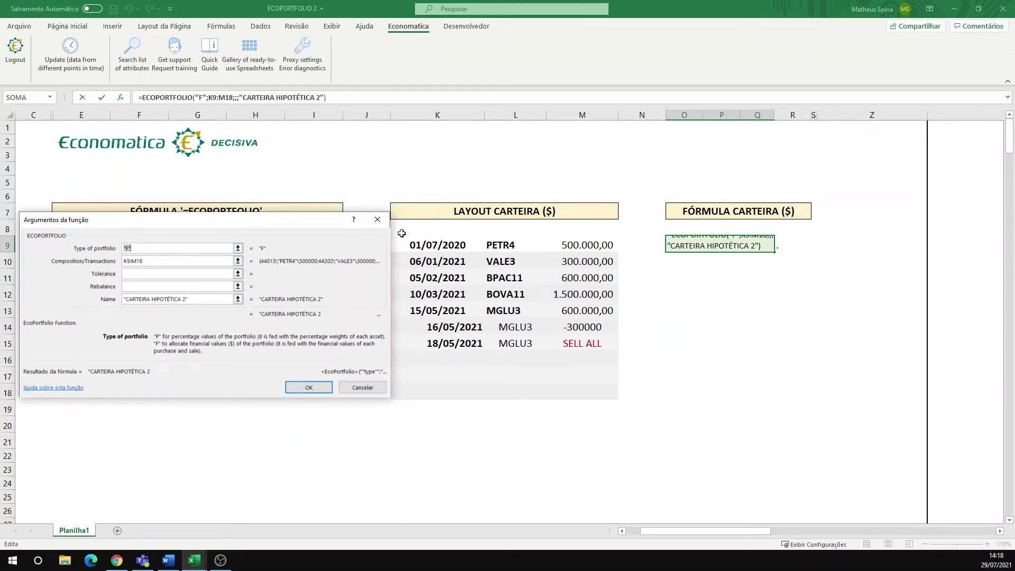
key(Tab)
key(BackSpace)
drag(410, 242, 610, 360)
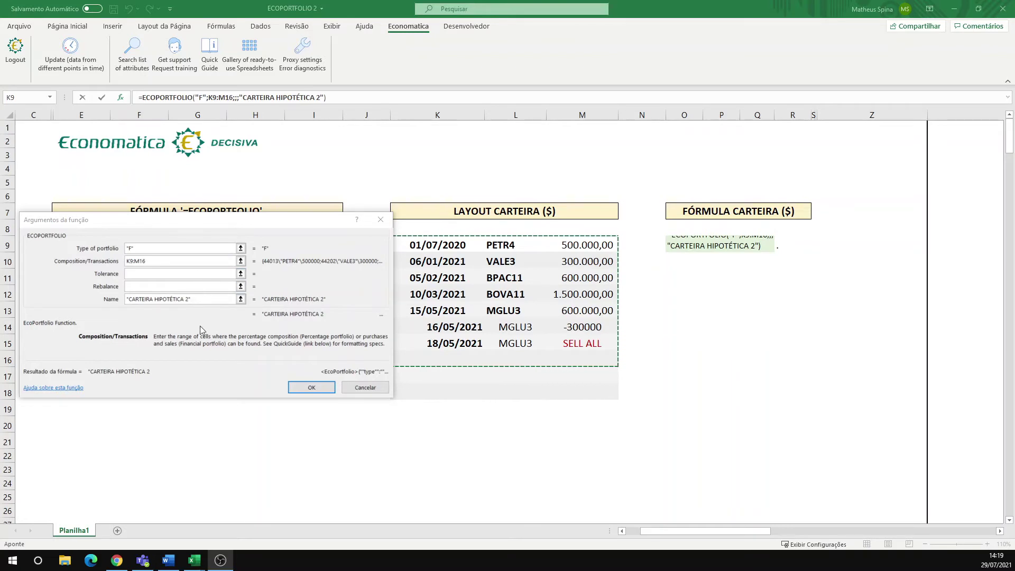
click(301, 387)
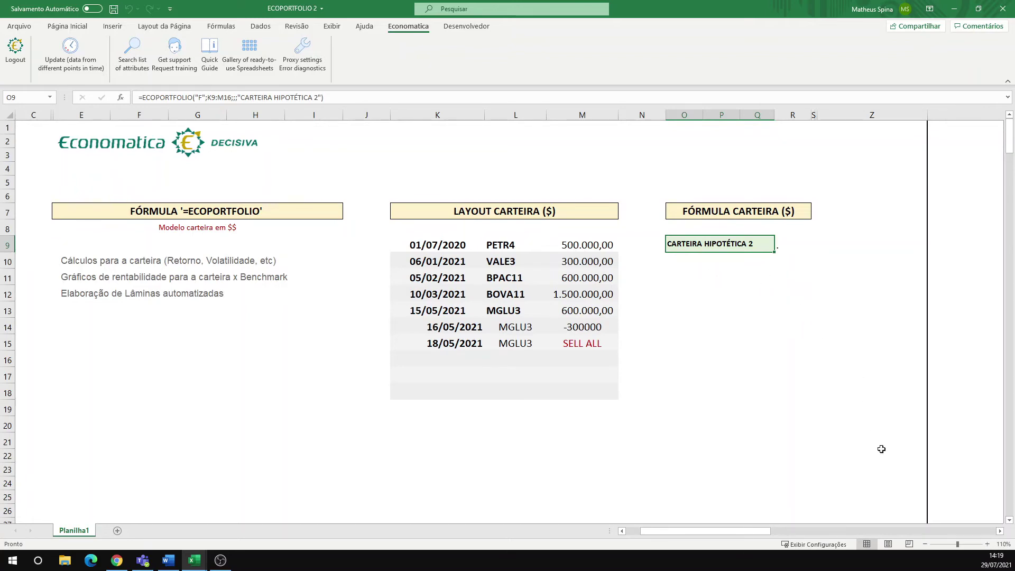
Narrow the wide empty columns Z and AA to bring the indicators and chart next to the portfolio formula.
scroll(1001, 532, right, 10)
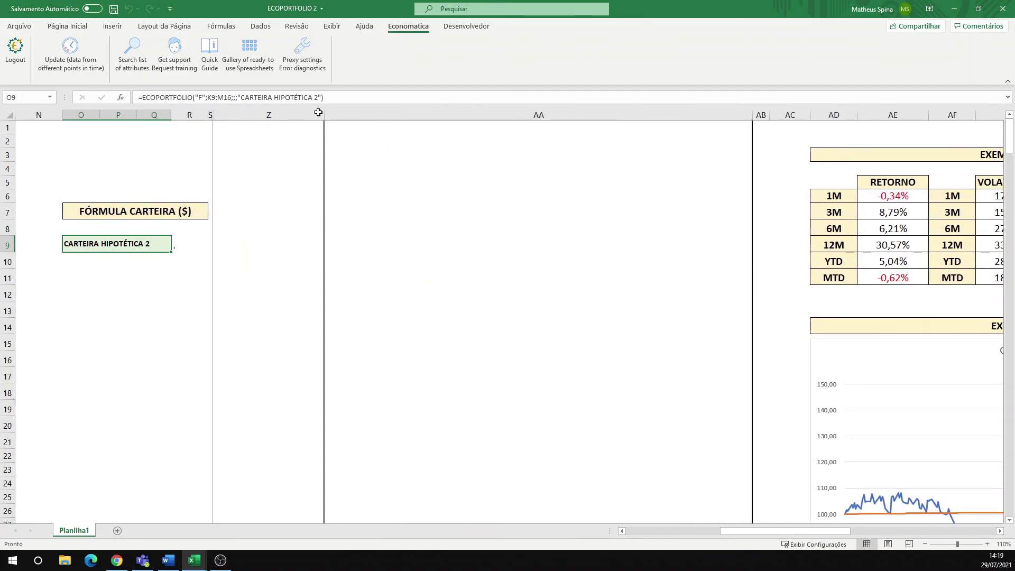
drag(319, 112, 229, 116)
drag(657, 118, 236, 120)
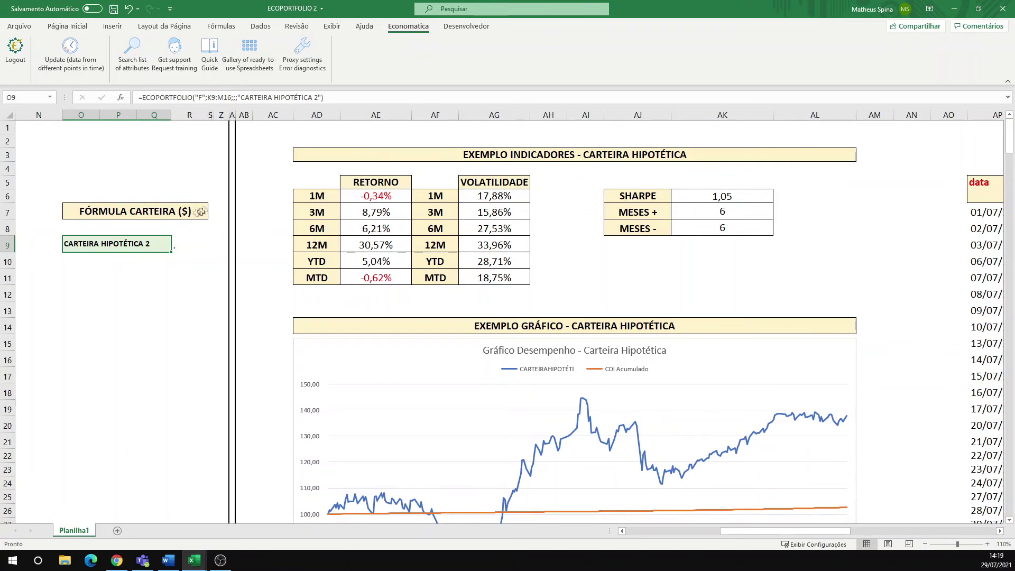
Examine the 1M return formula in AE6 and the Sharpe formula in AK6, checking how each references portfolio cell O9.
click(357, 199)
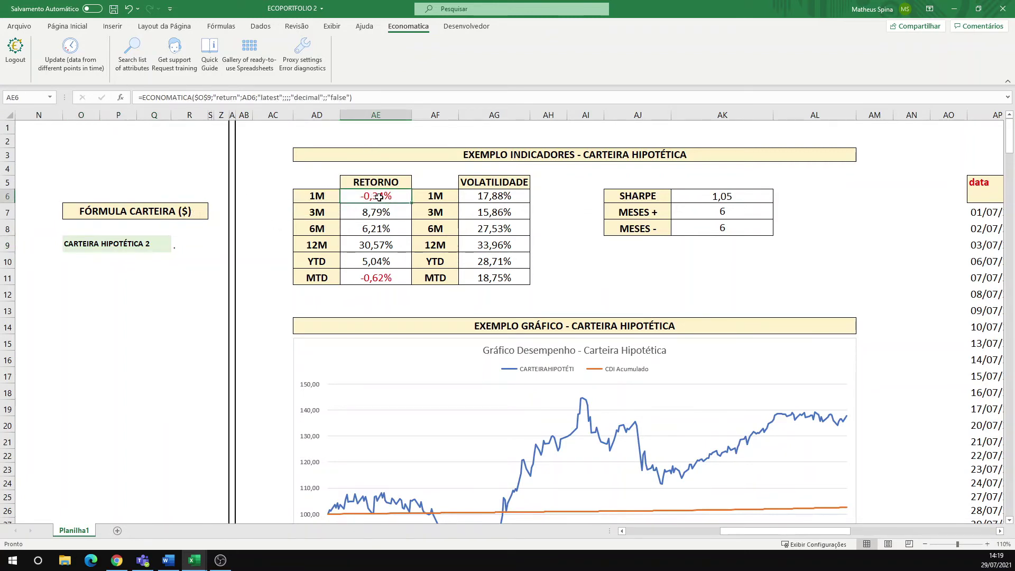
double_click(378, 197)
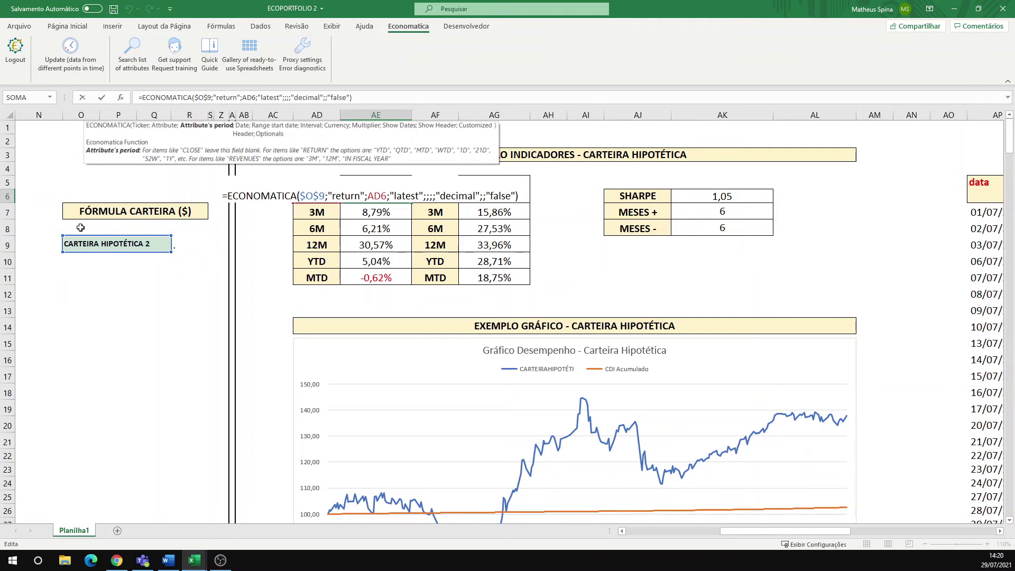
key(Return)
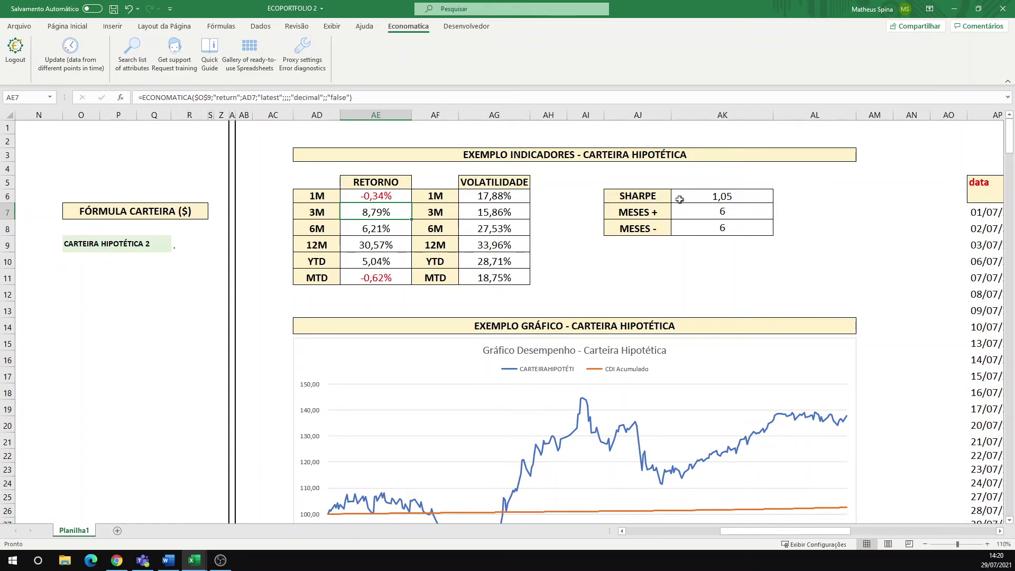
click(729, 197)
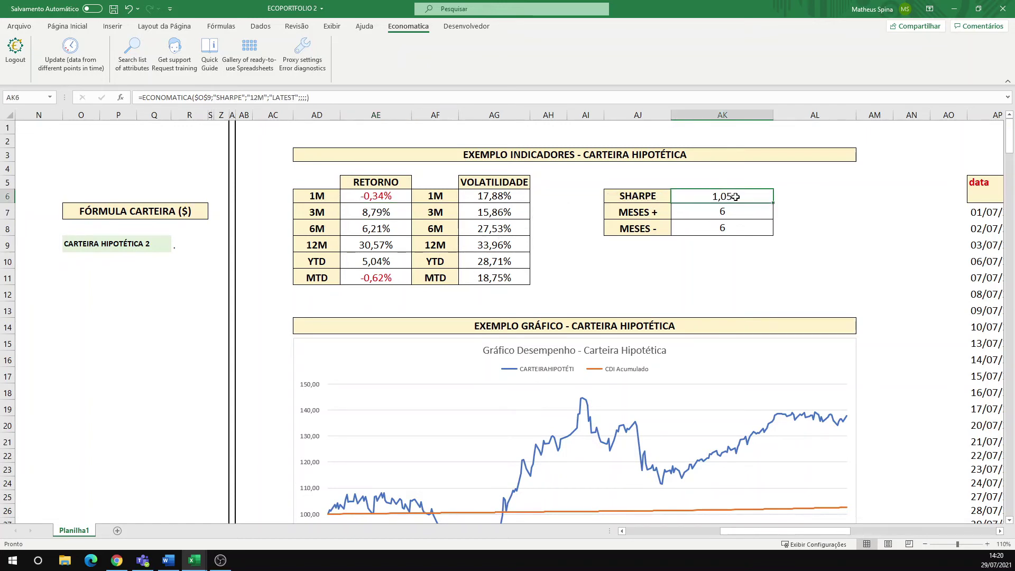
double_click(735, 197)
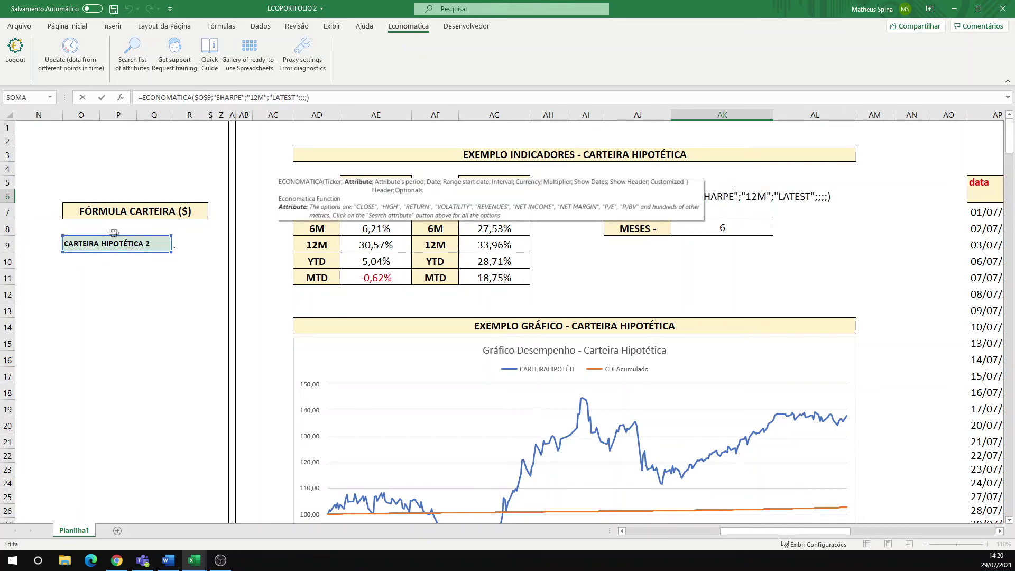
key(Return)
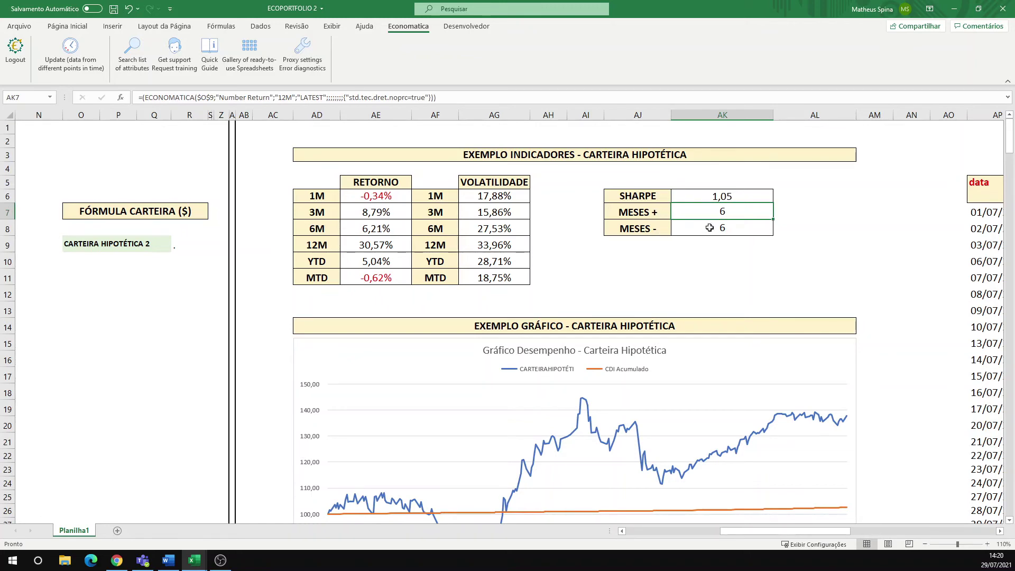
Examine the hypothetical portfolio performance chart and the base 100 portfolio and CDI Acumulado series that feed it.
scroll(709, 227, down, 3)
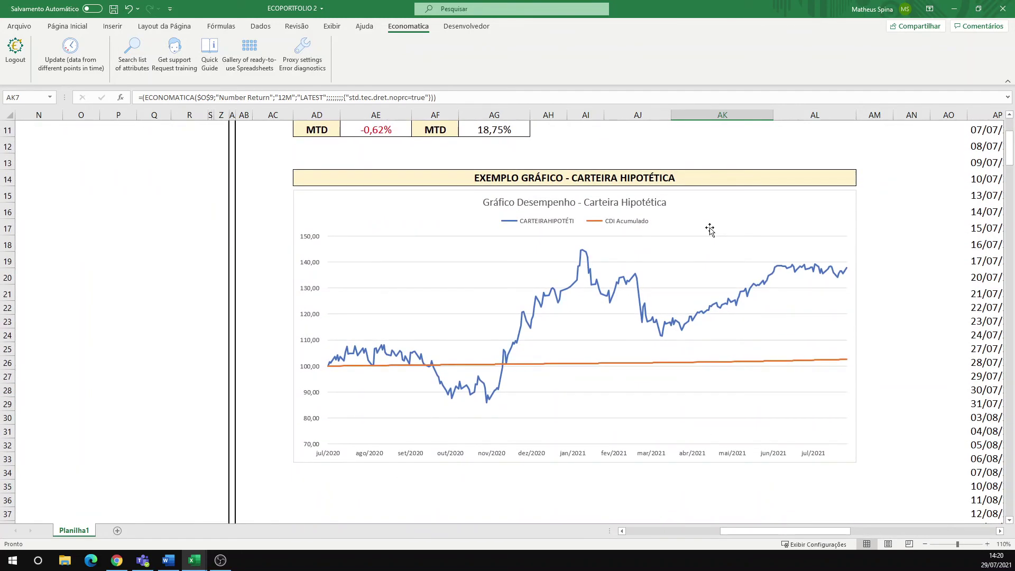
scroll(710, 229, up, 2)
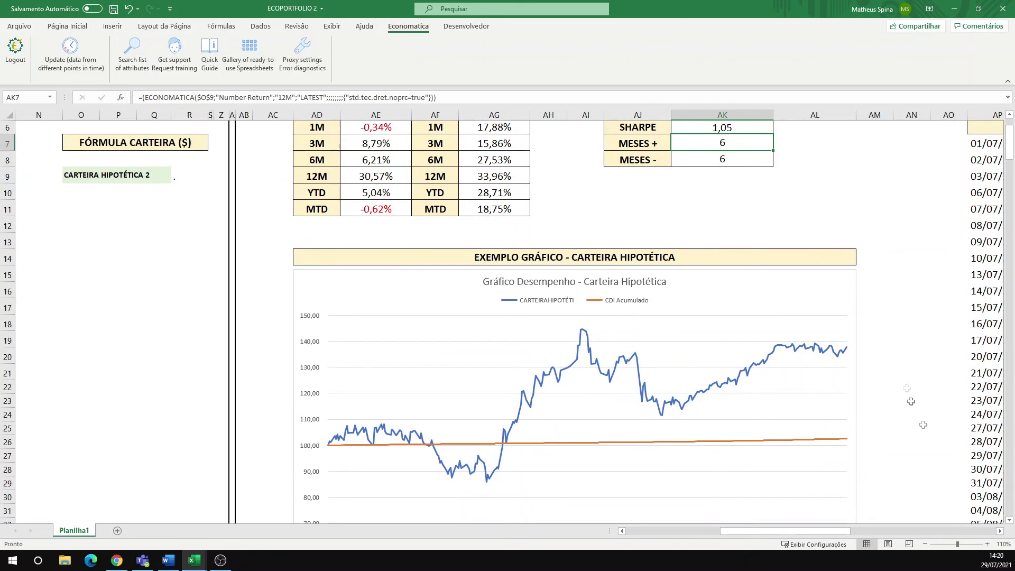
scroll(999, 530, right, 5)
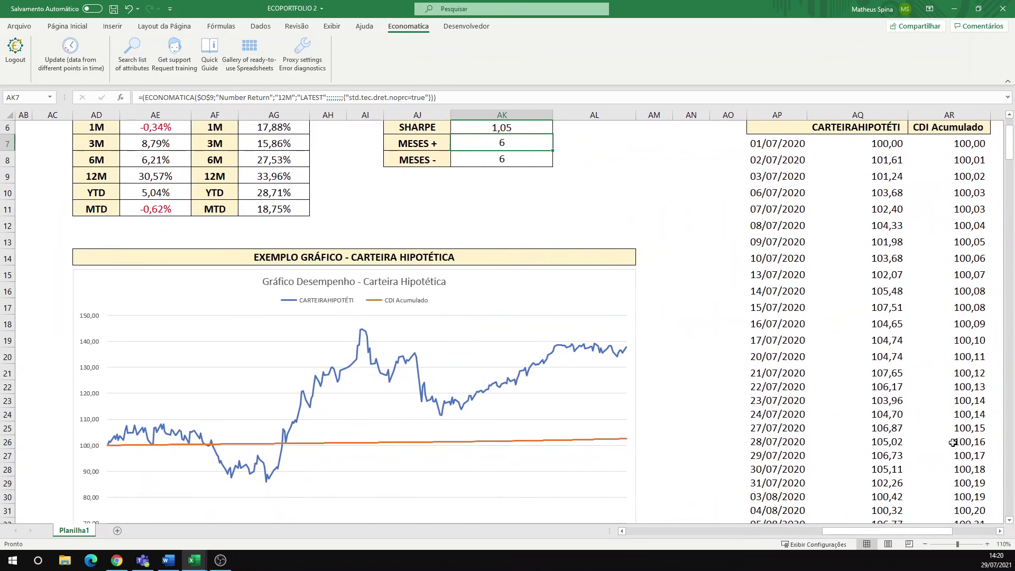
scroll(919, 323, up, 2)
click(862, 197)
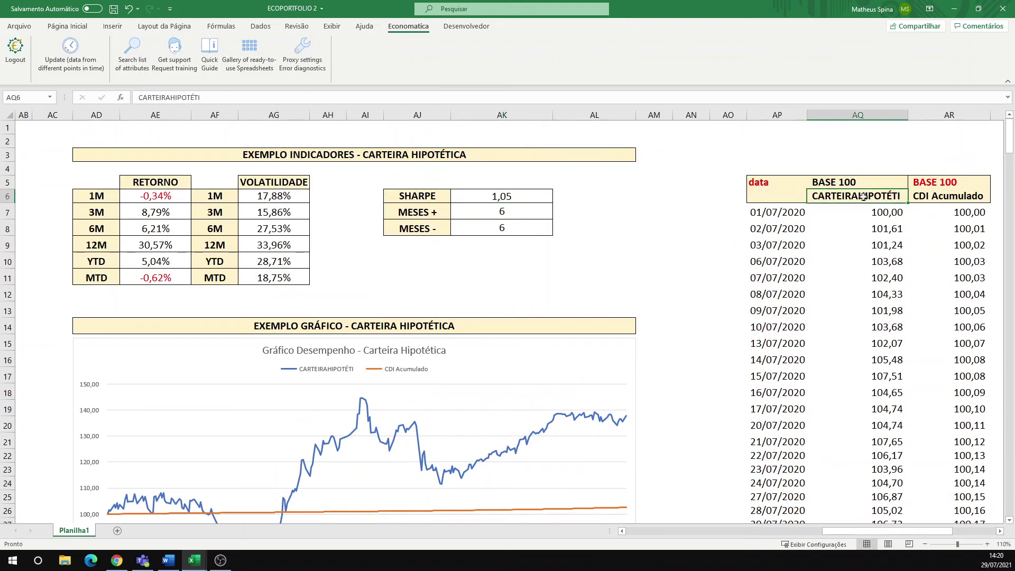
click(931, 196)
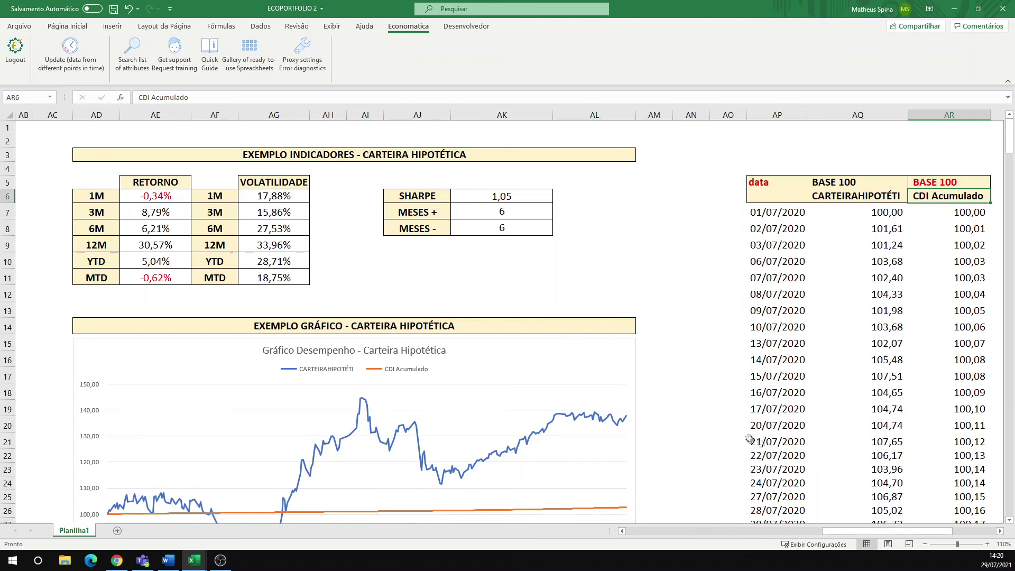
drag(829, 531, 758, 531)
scroll(601, 431, down, 3)
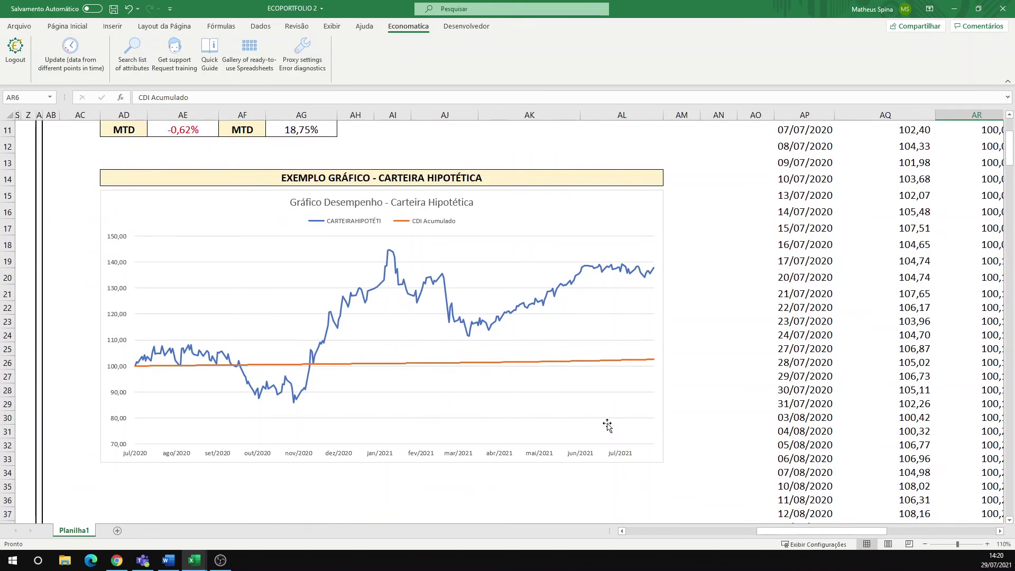
scroll(608, 425, up, 3)
Add a full BOVA11 sale in row 16 of the portfolio layout, dated 20/05/2021 with SELL ALL as the amount.
drag(763, 532, 698, 532)
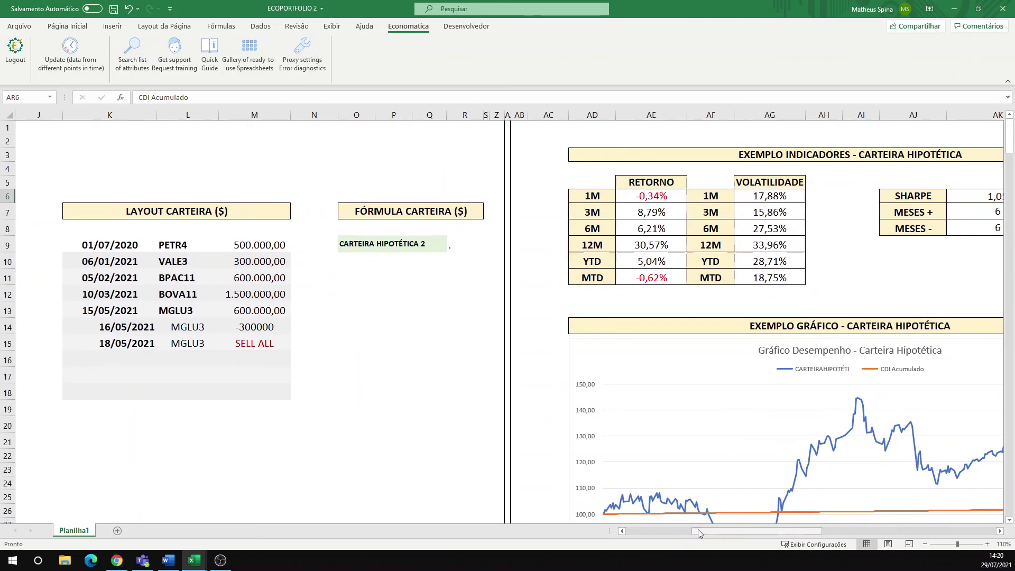
click(135, 357)
text(20/05/2021)
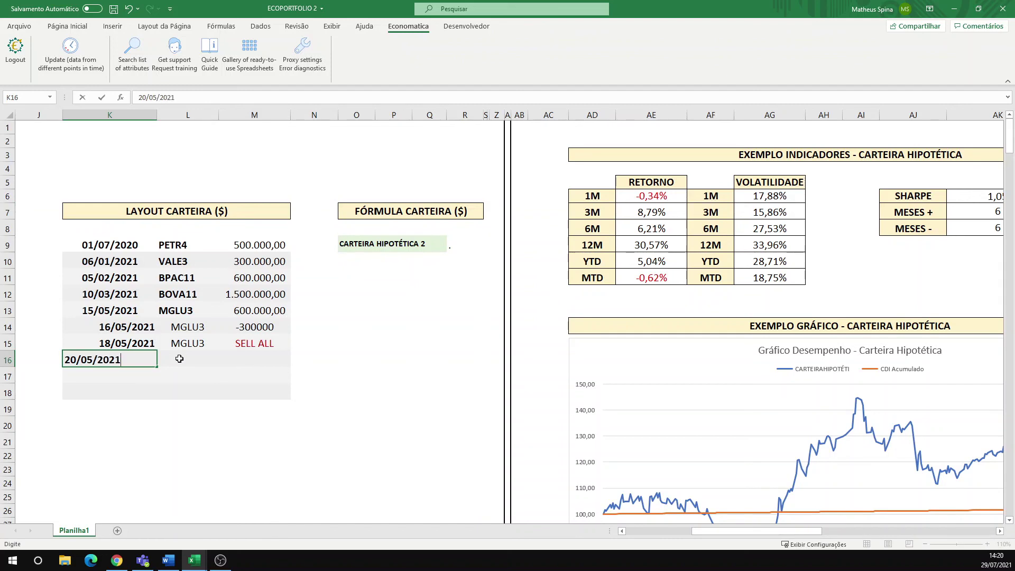
key(ctrl+Return)
click(179, 359)
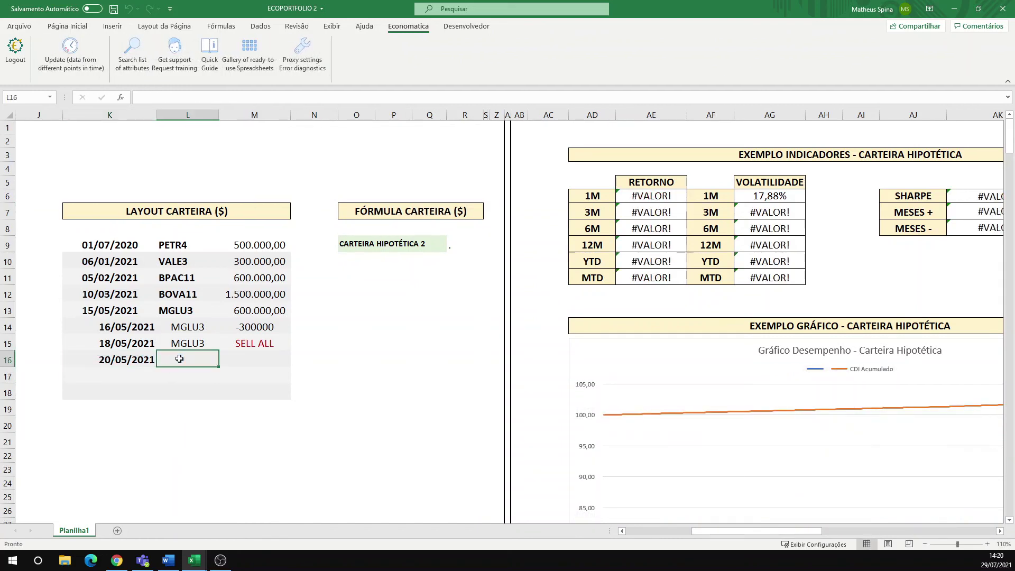
text(BOVA11)
key(Tab)
text(SELL ALL)
key(Return)
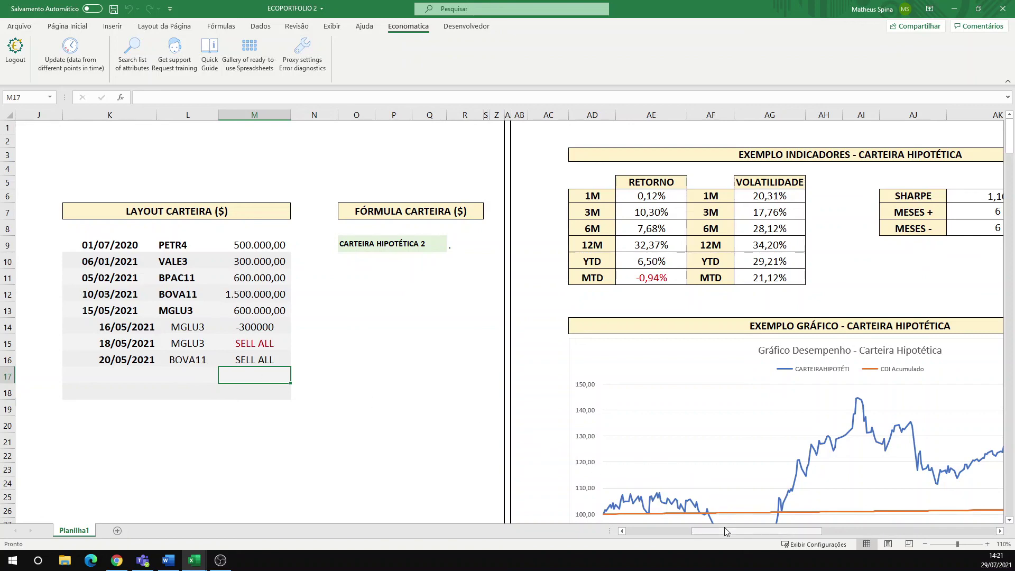
drag(727, 533, 753, 533)
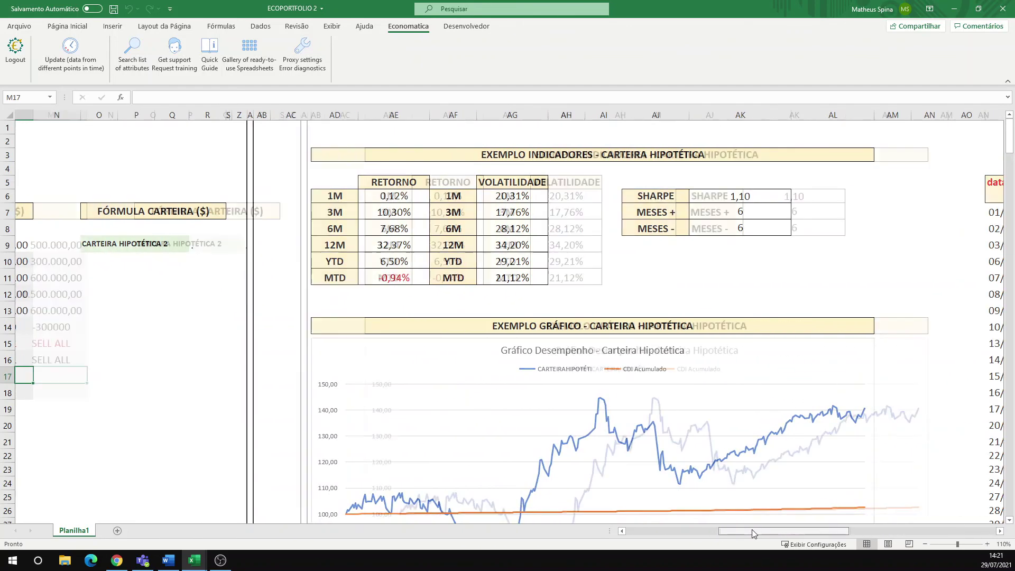